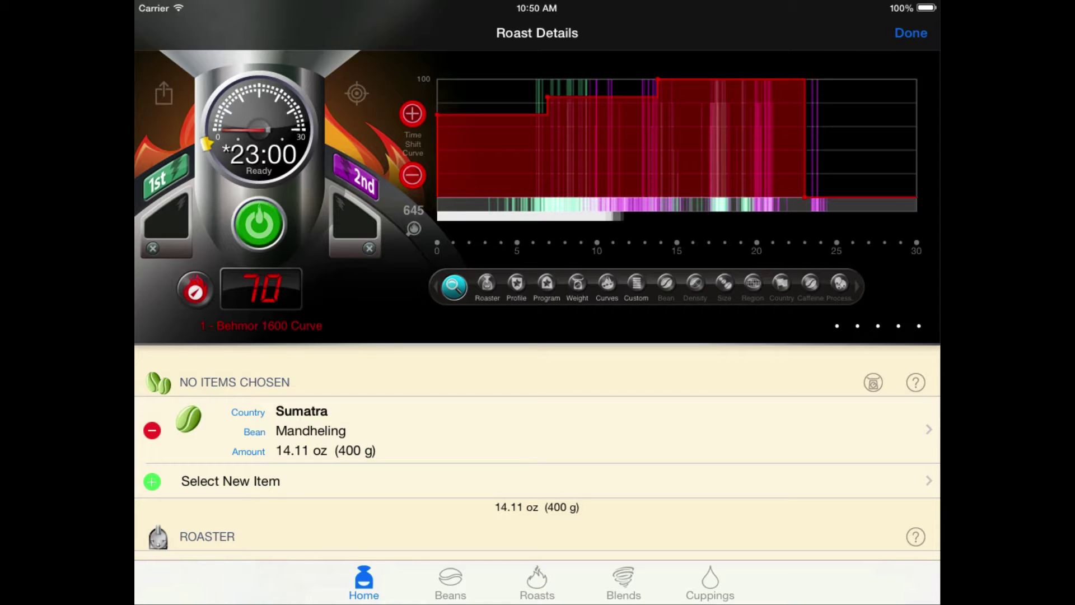
Shift the Behmor 1600 curve four increments later in time
left_click(412, 113)
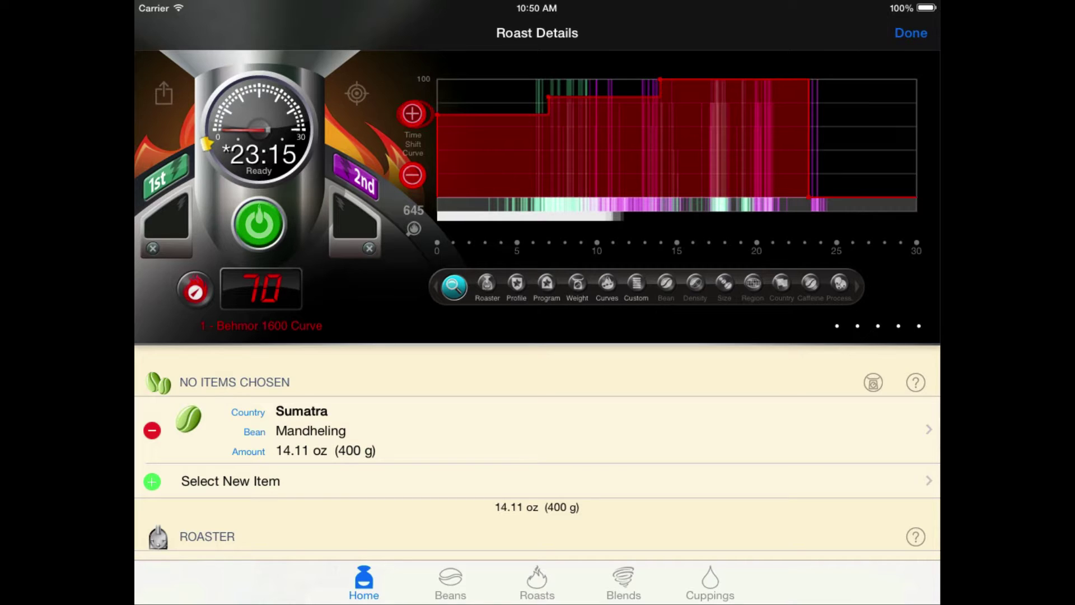
left_click(412, 113)
left_click(412, 114)
left_click(412, 114)
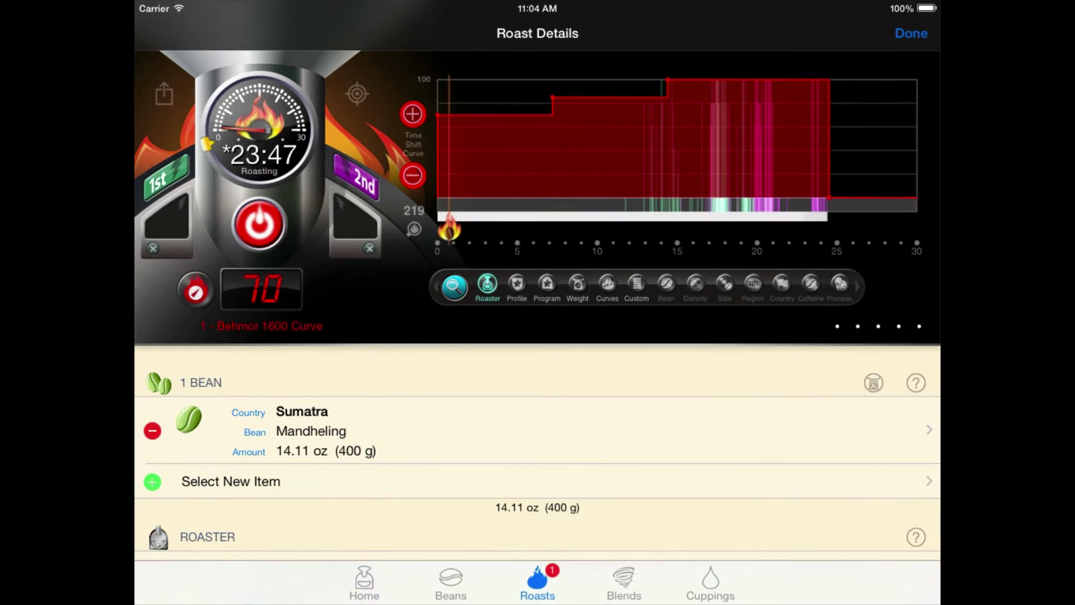
Limit history curves to those matching profile, program and custom settings
left_click(517, 282)
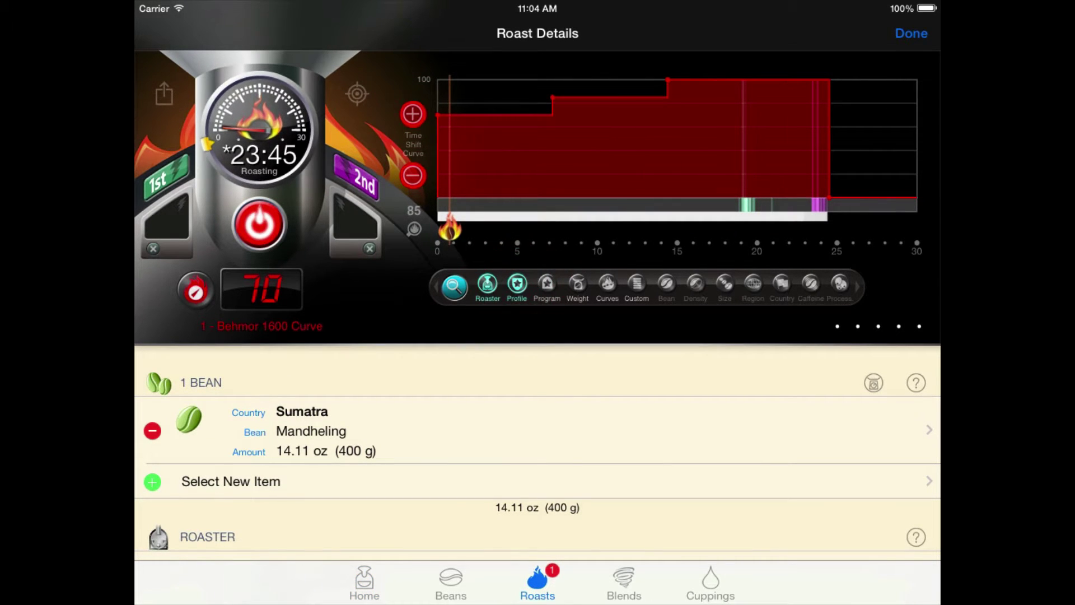
left_click(547, 282)
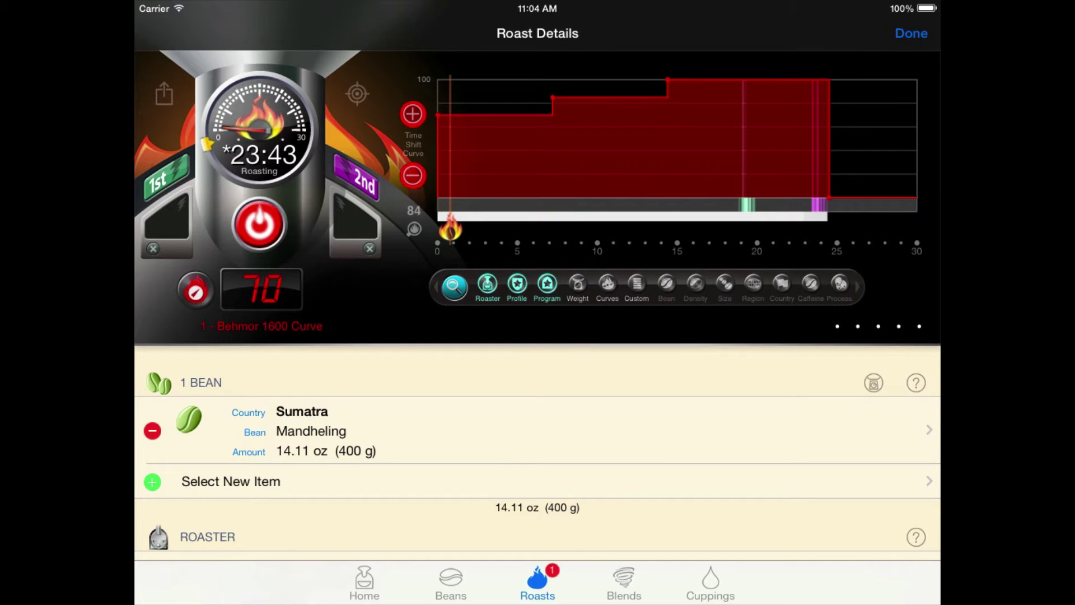
left_click(636, 282)
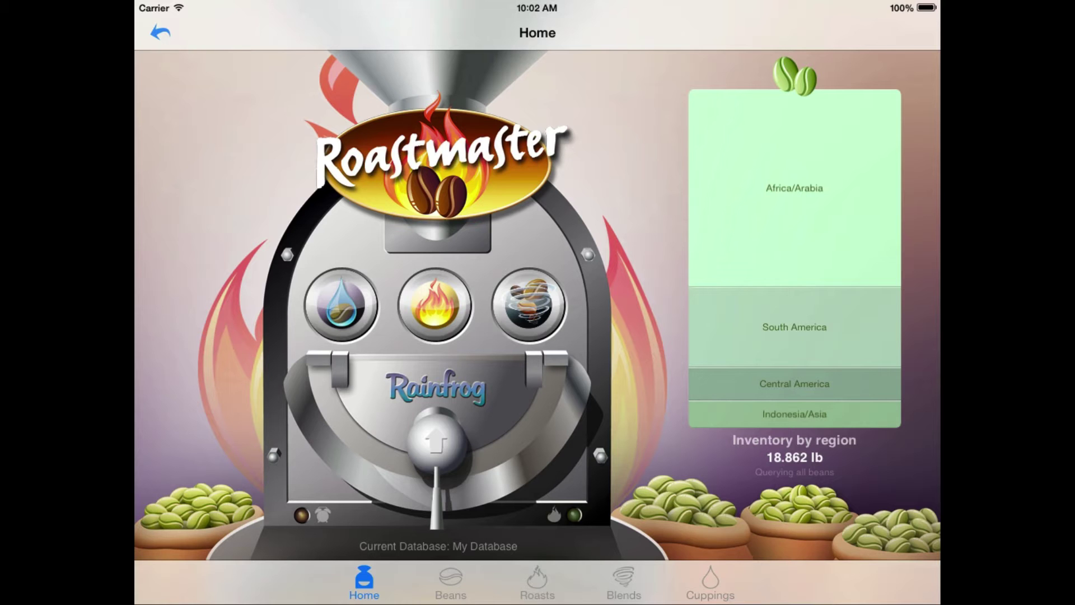
Create a Behmor 1600 roaster from Utilities > Roasters
left_click(160, 32)
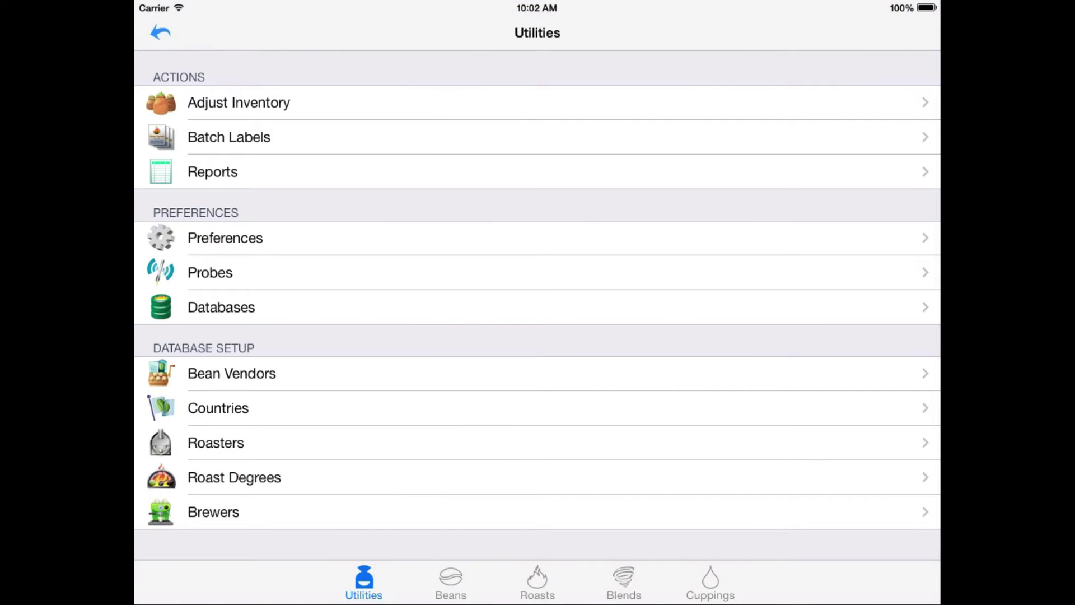
left_click(215, 442)
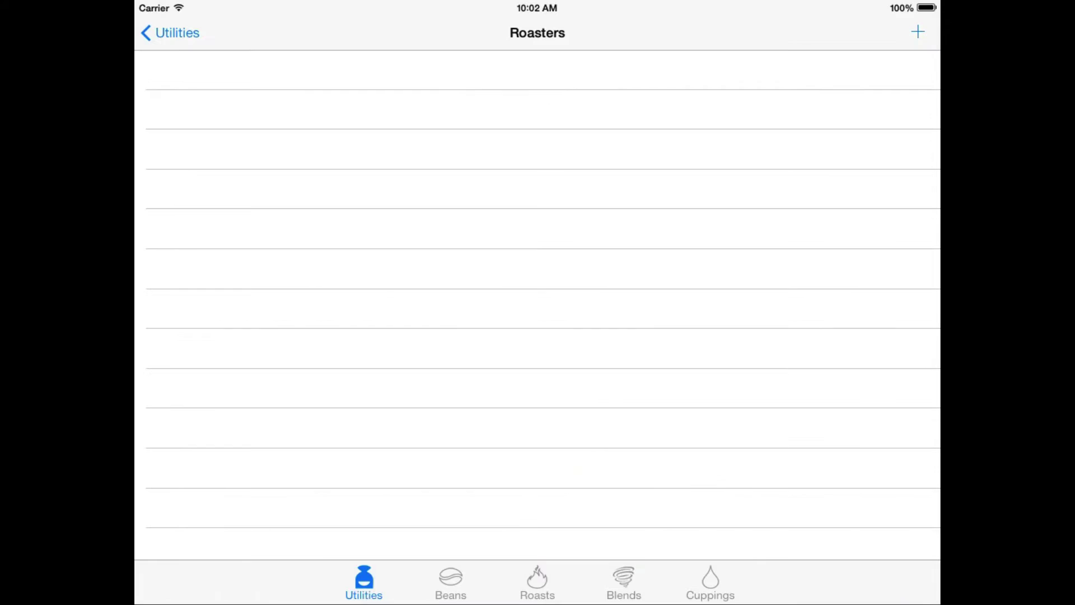
left_click(918, 31)
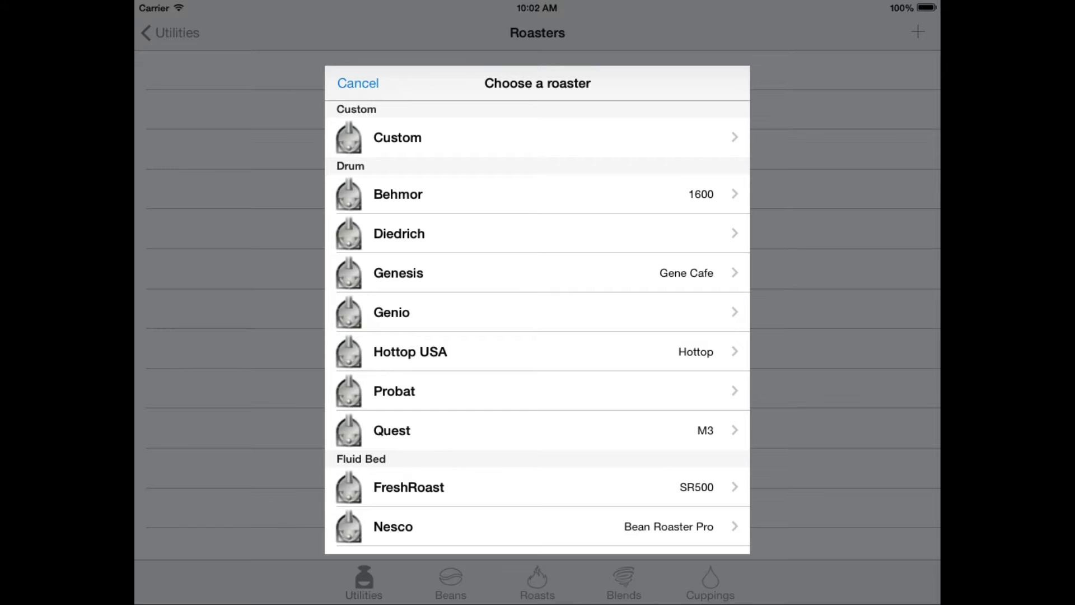
left_click(518, 193)
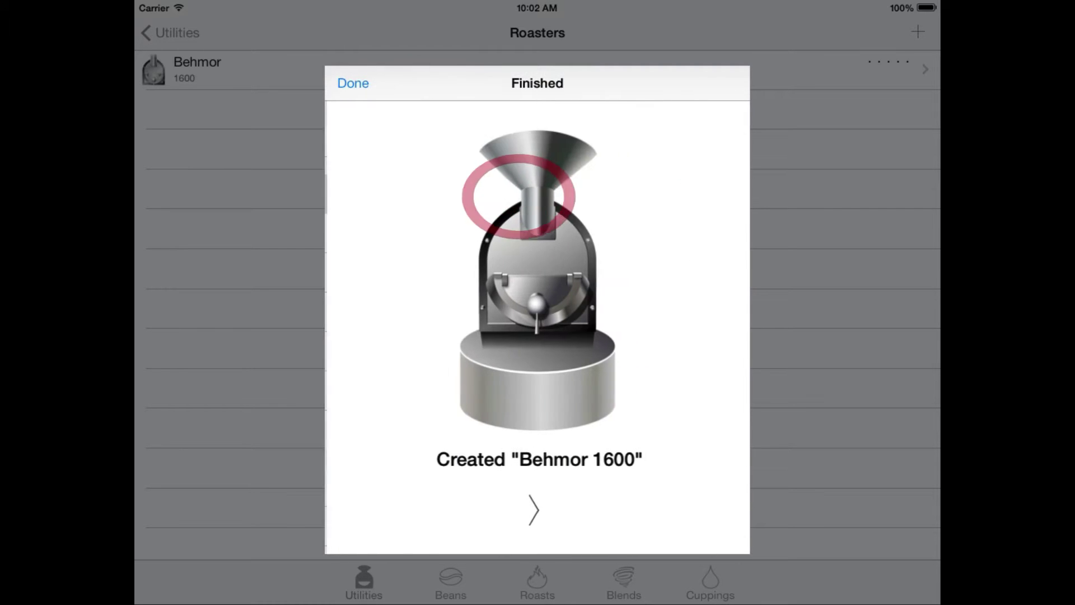
Inspect the Behmor 1600's P1–P5 profiles, A–D programs and Weight setting, then return to Roasters
left_click(350, 84)
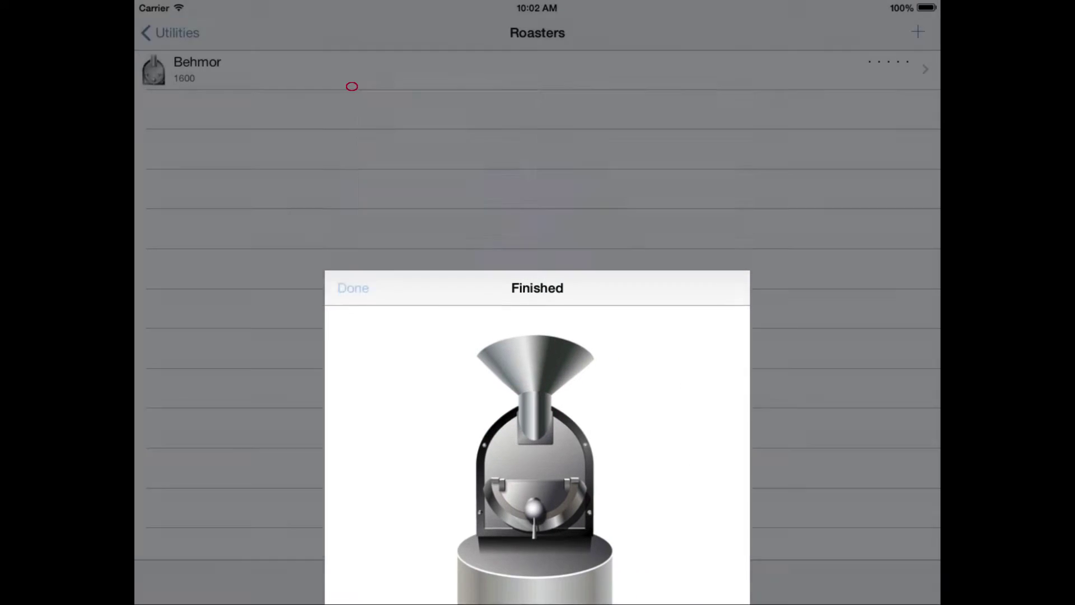
left_click(274, 77)
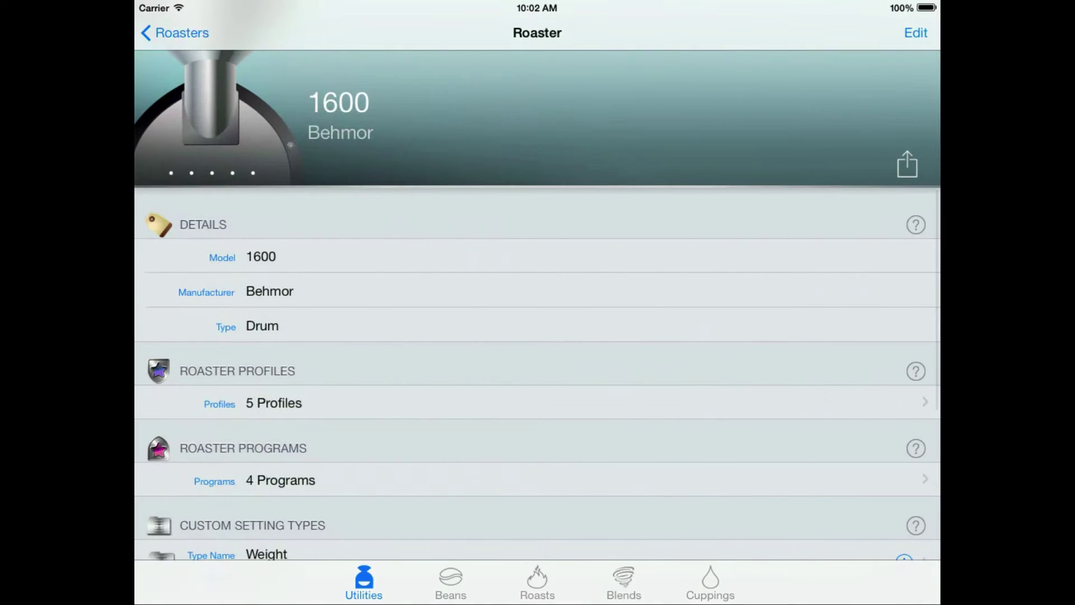
left_click_drag(487, 385, 488, 284)
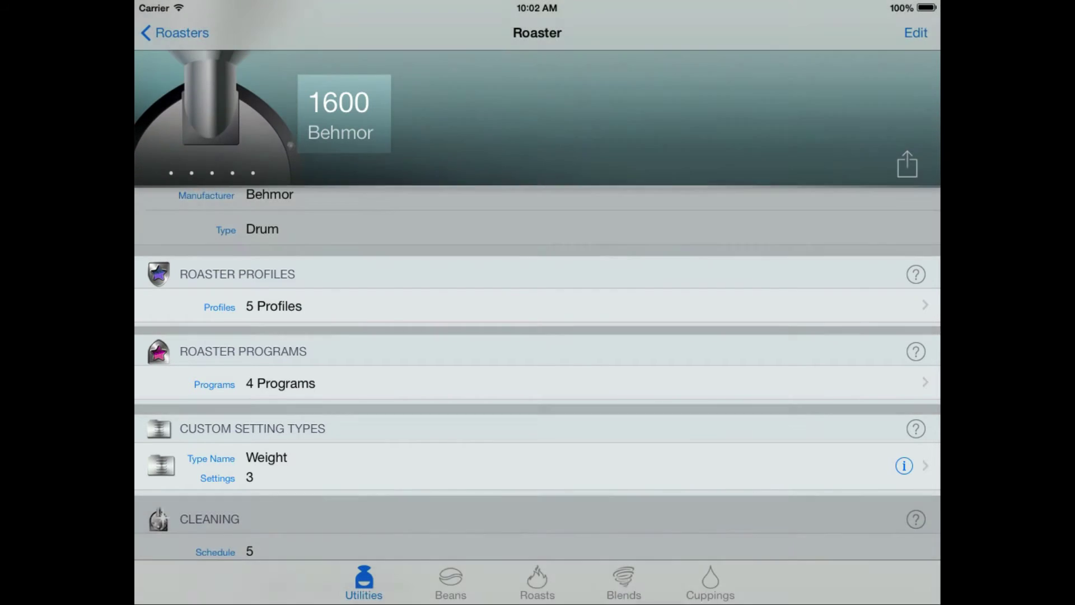
left_click(659, 304)
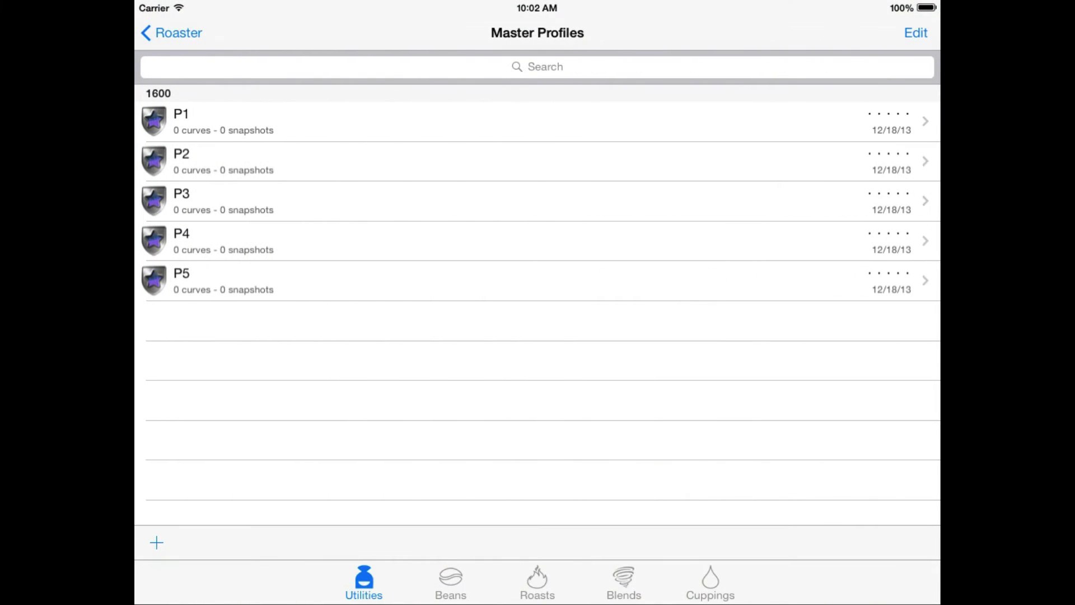
left_click(171, 33)
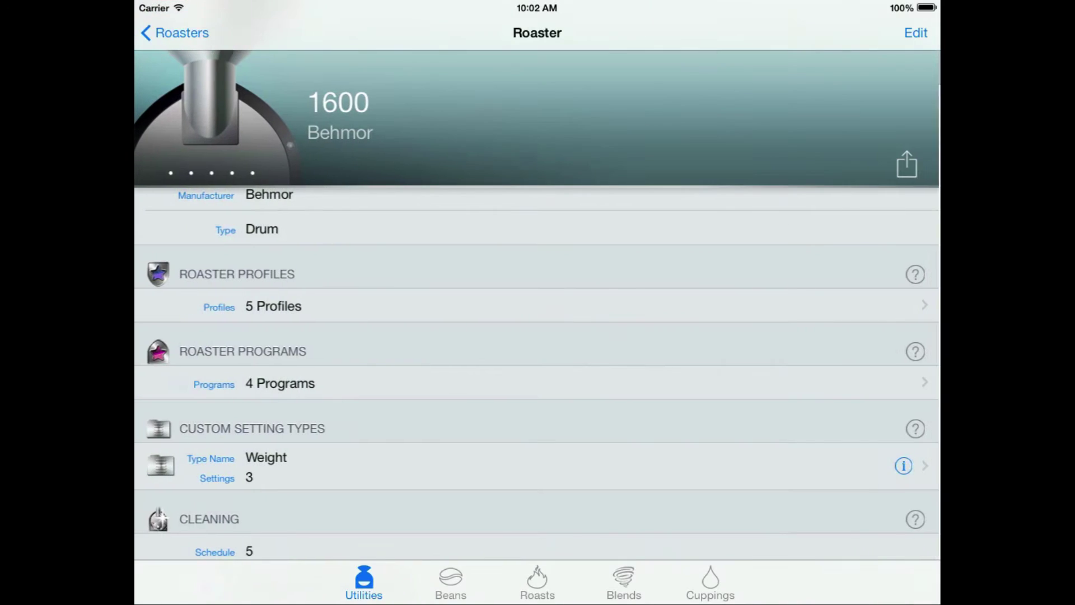
left_click(507, 383)
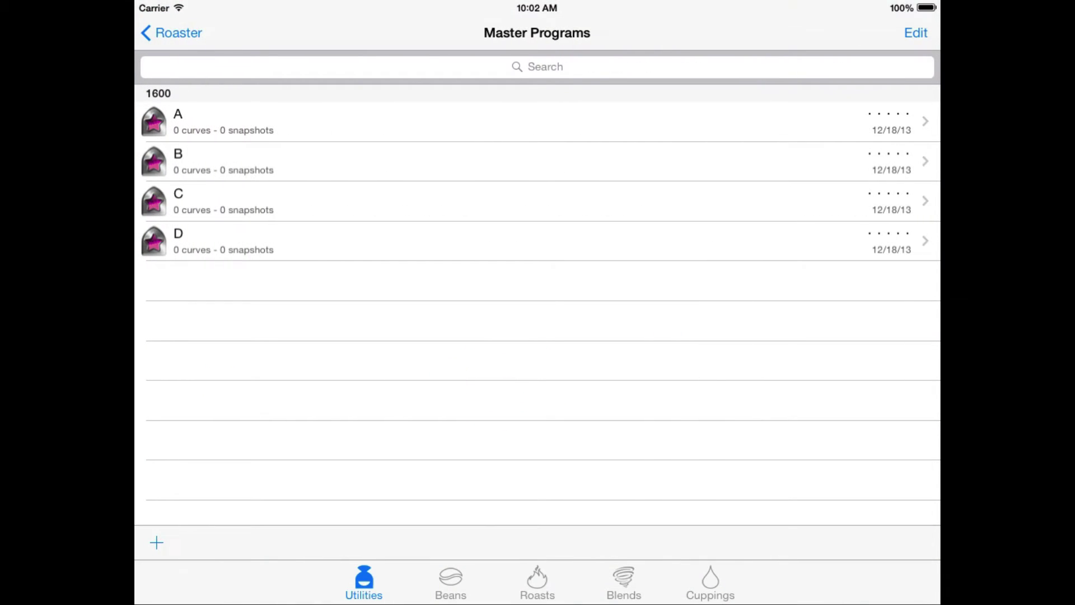
left_click(178, 31)
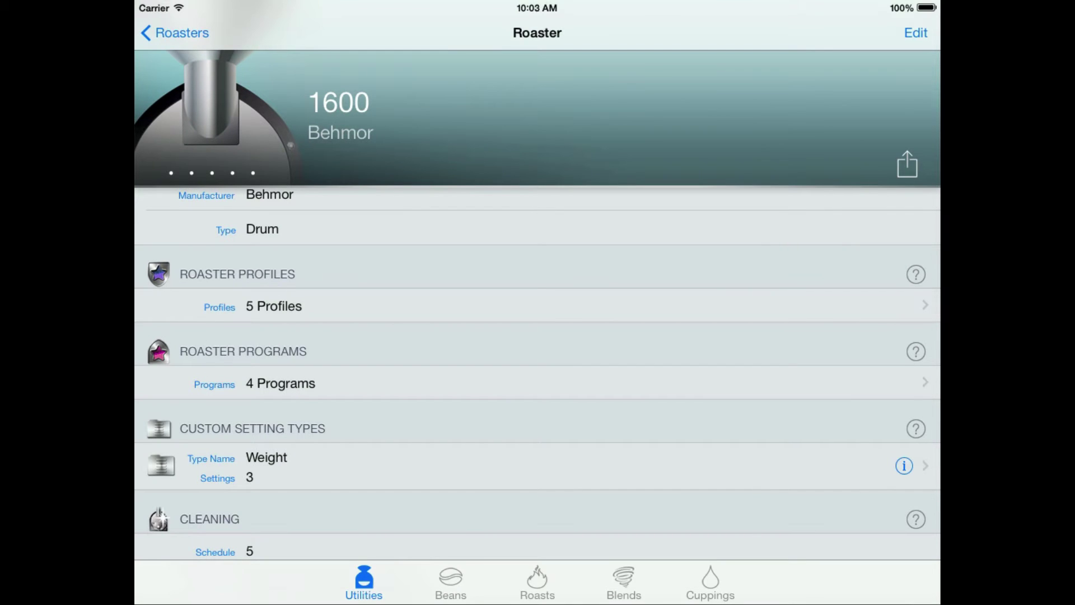
left_click(266, 467)
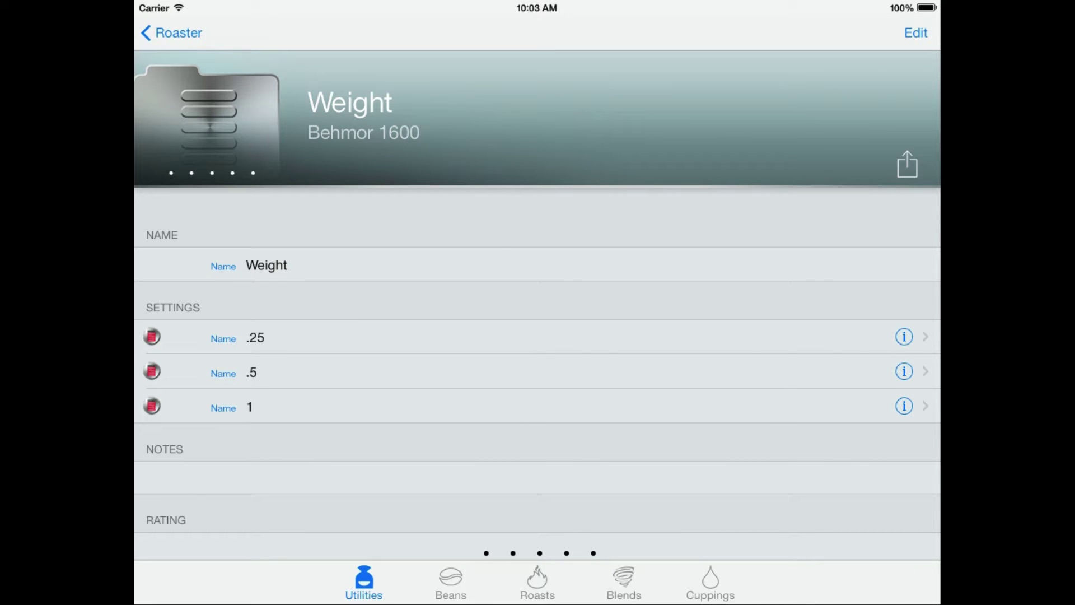
left_click(172, 33)
left_click(180, 32)
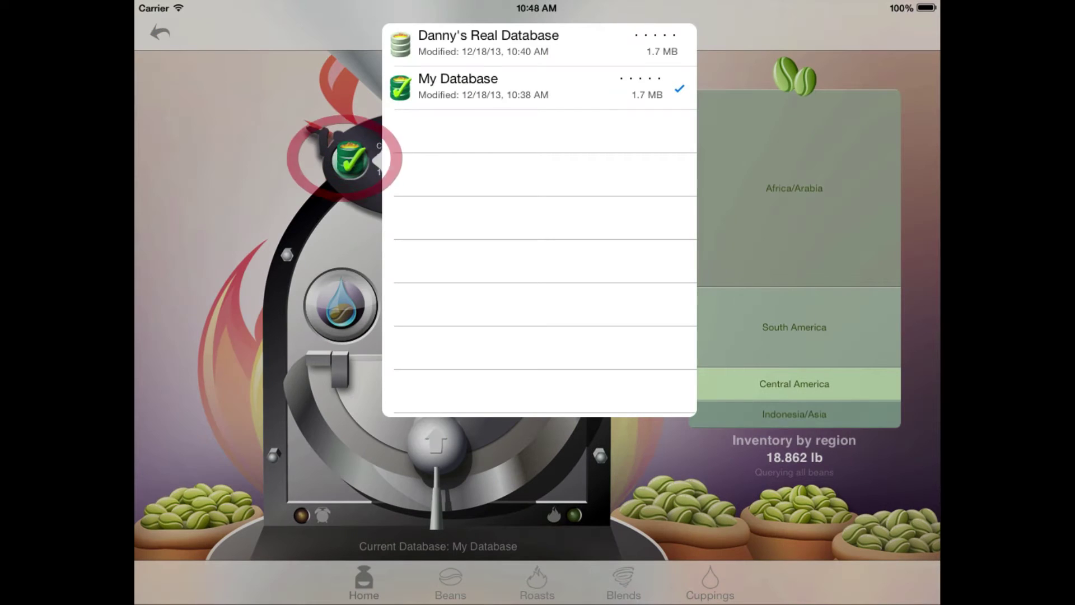
Switch the current database to the other, real one, showing 19.362 lb of inventory
left_click(539, 47)
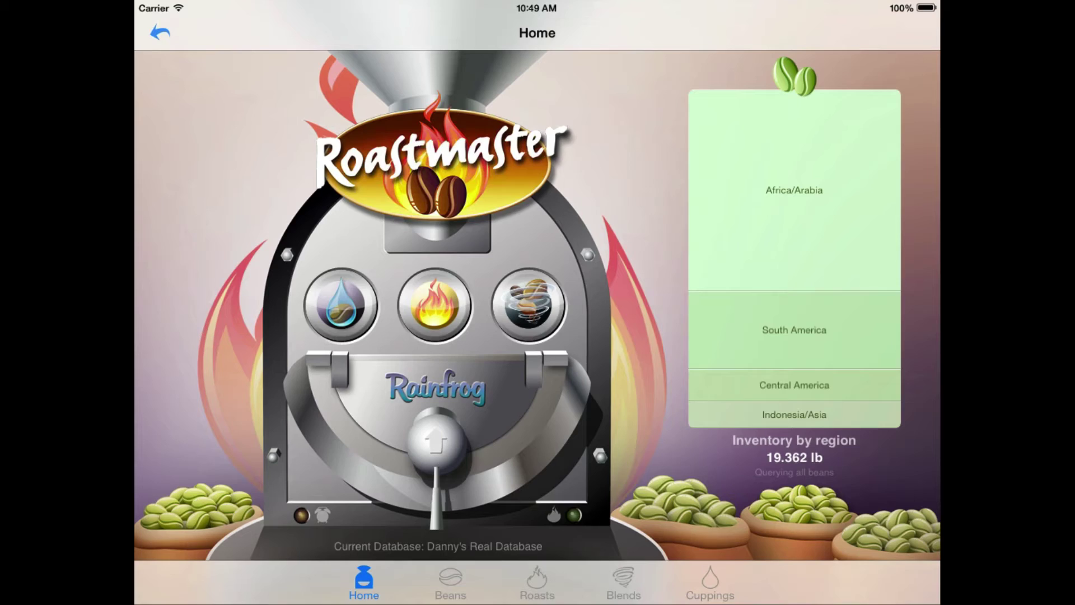
Create and save a new roast record, then make its bean list editable
left_click(435, 305)
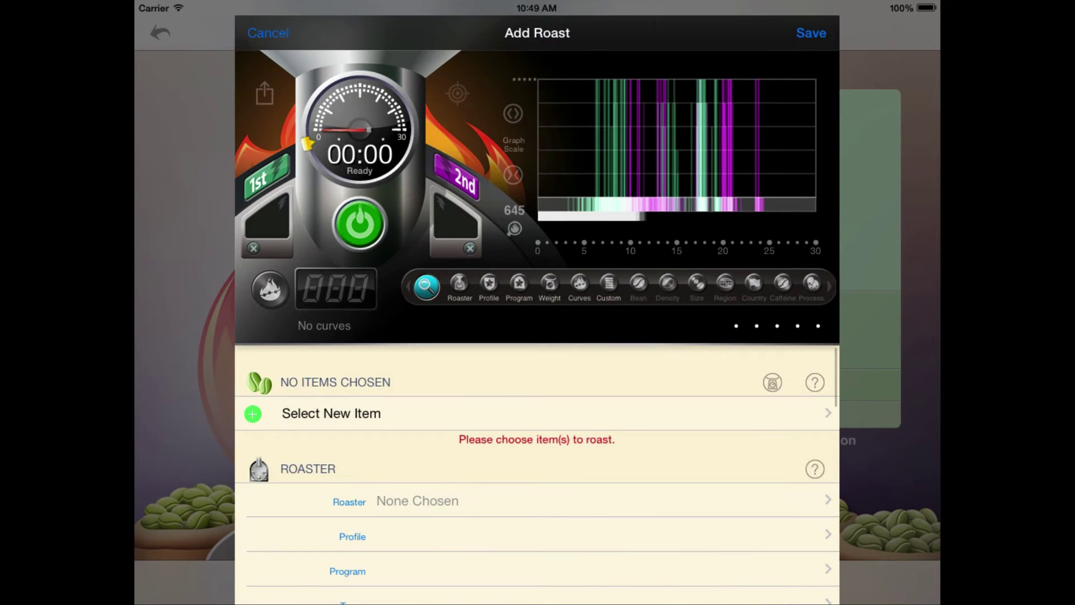
left_click(811, 33)
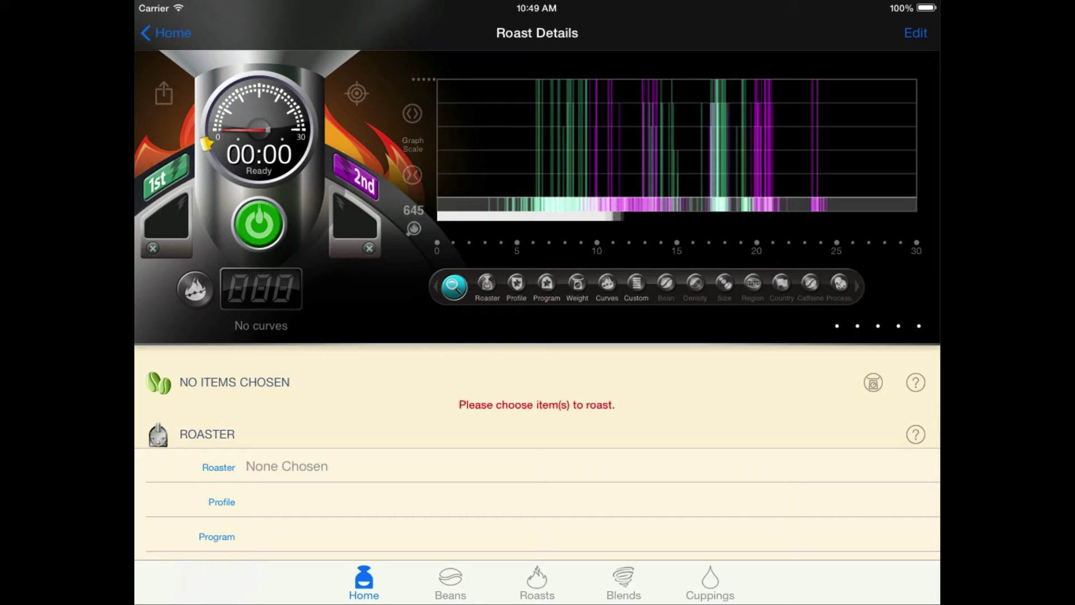
left_click(914, 33)
Add Sumatra Mandheling as a bean item weighing 400 g and save it
left_click(418, 414)
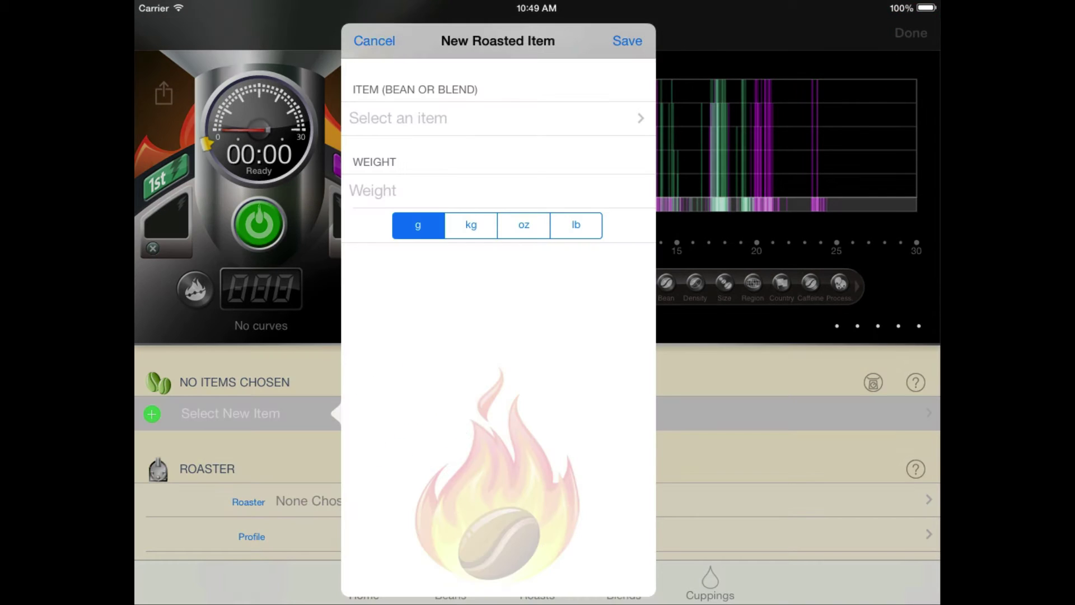
left_click(398, 118)
scroll(498, 307, "down", 15)
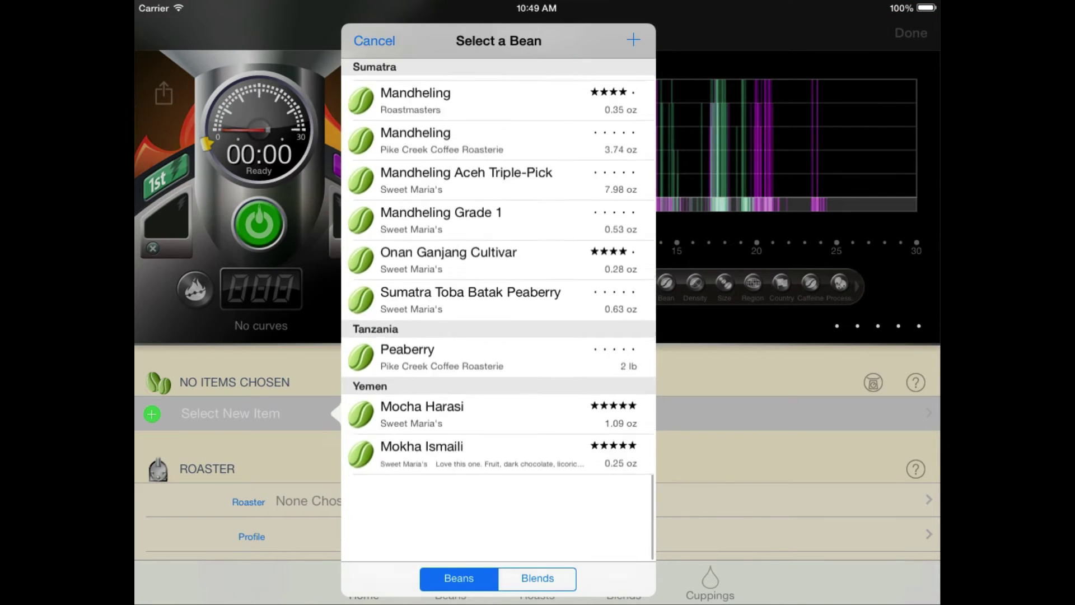
left_click(496, 225)
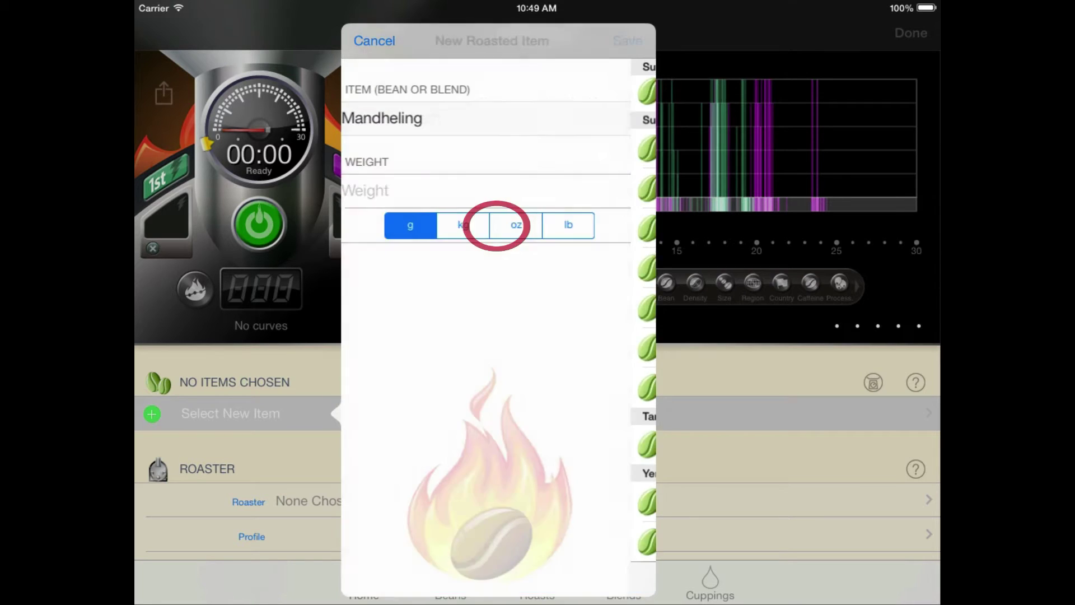
left_click(403, 195)
type("400")
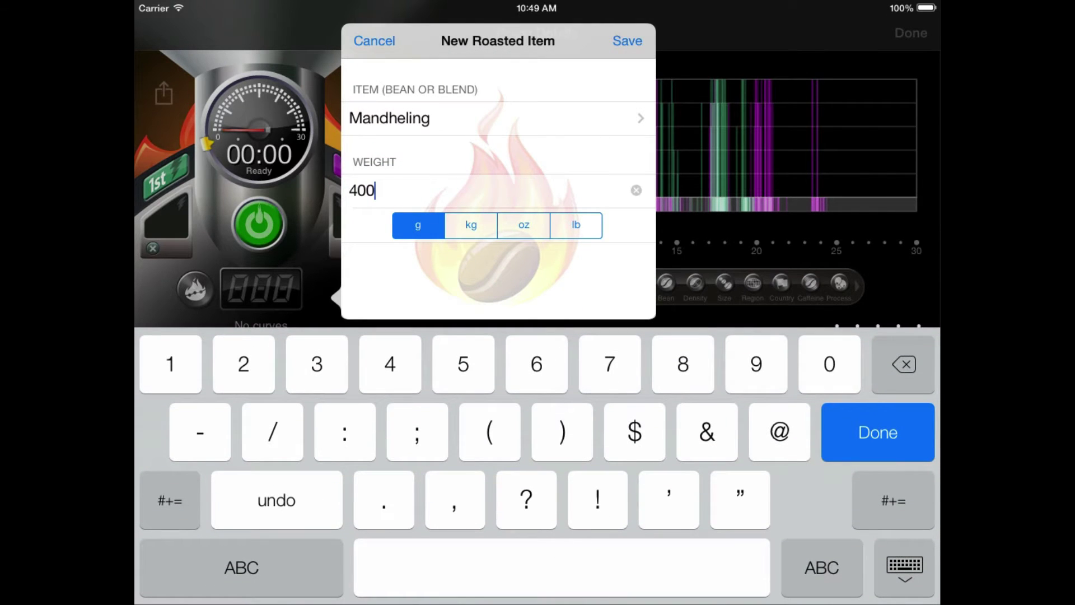
left_click(627, 41)
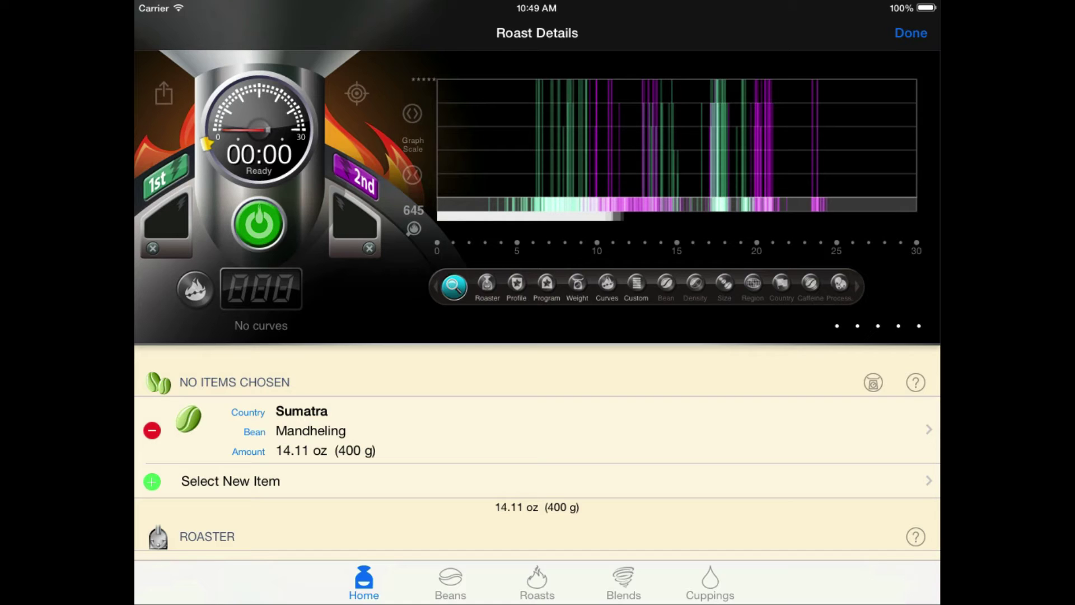
Choose roaster Behmor 1600, profile P4, program D and weight 1 for the roast
scroll(538, 448, "down", 3)
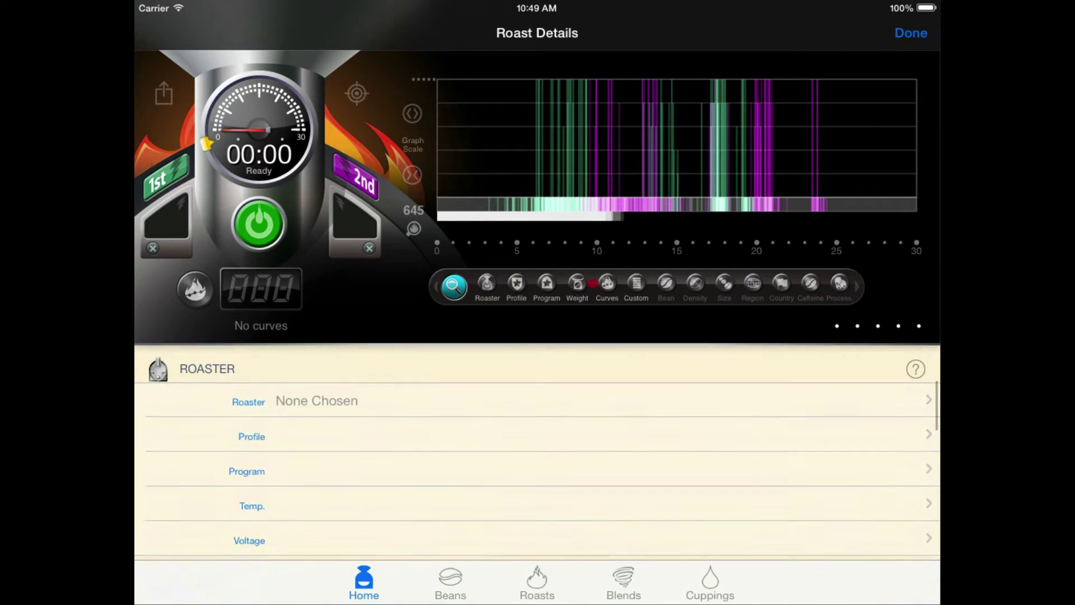
left_click(405, 427)
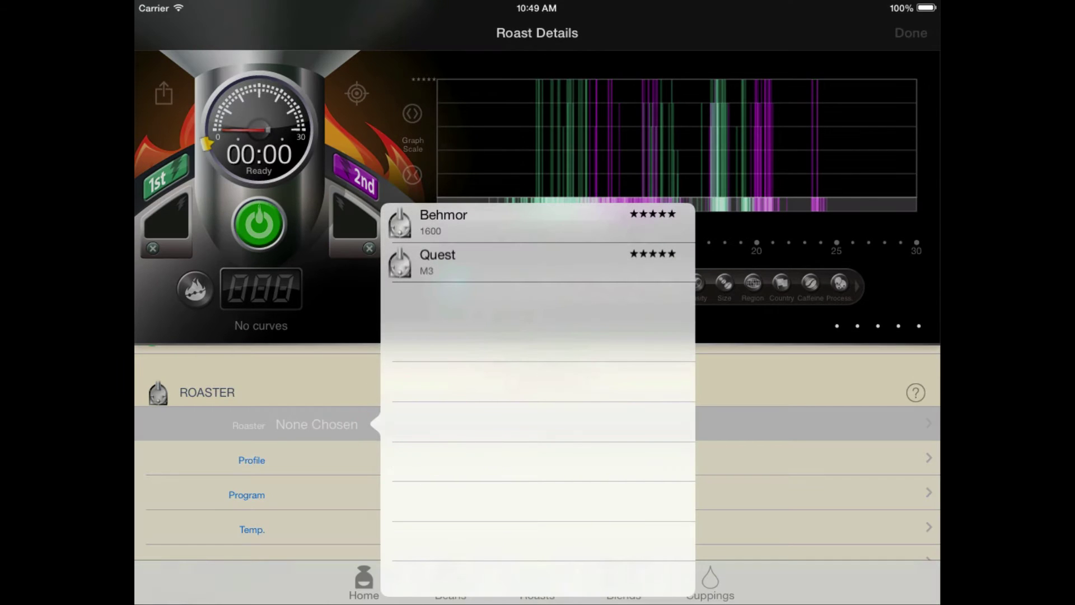
left_click(509, 218)
left_click(419, 459)
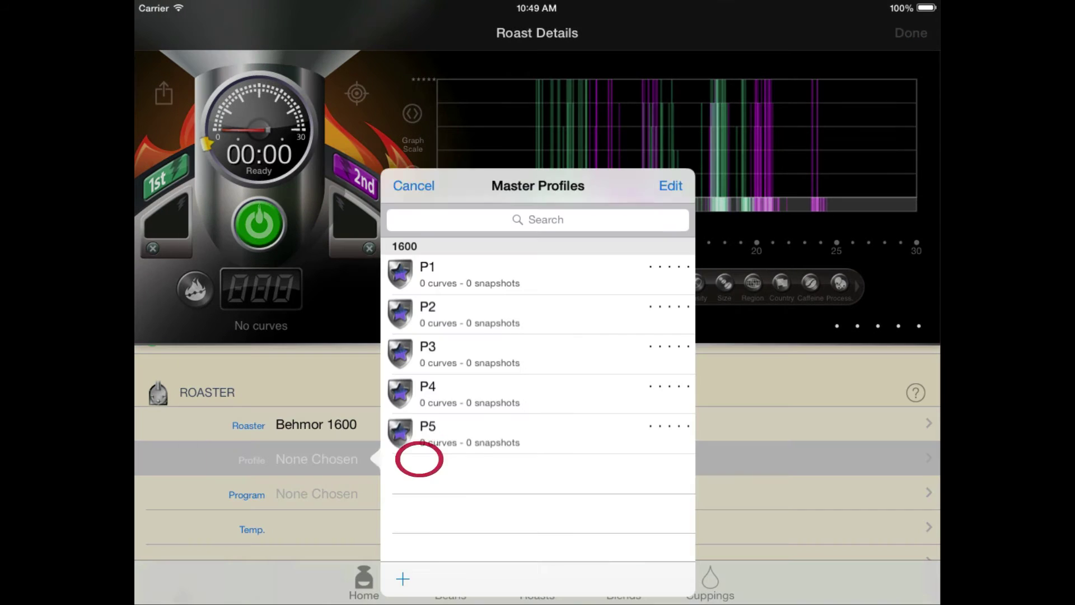
left_click(498, 394)
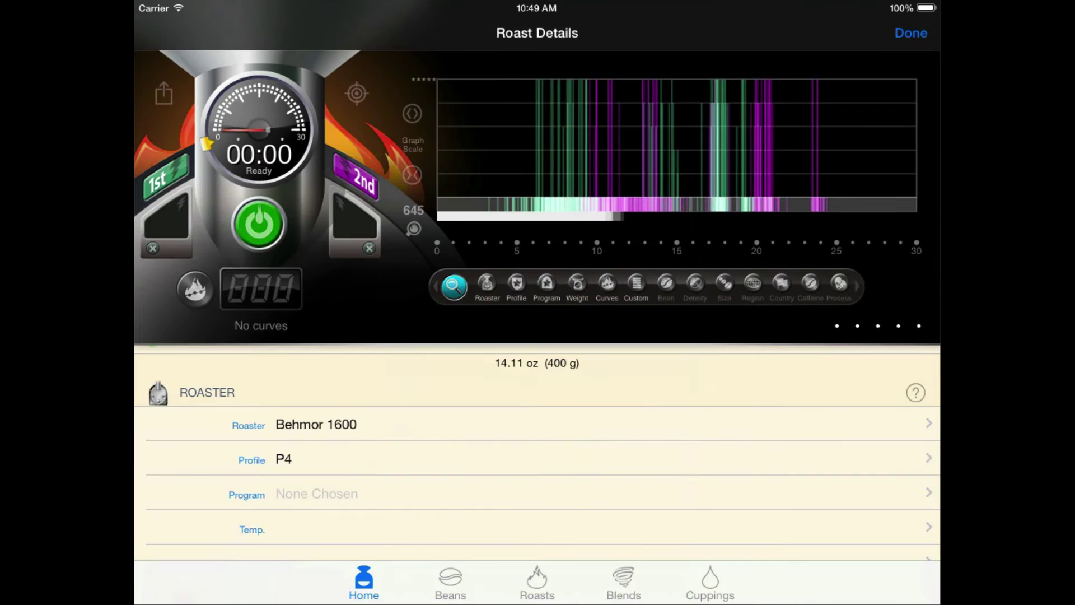
left_click(352, 492)
left_click(476, 397)
left_click_drag(480, 512, 480, 450)
left_click(372, 529)
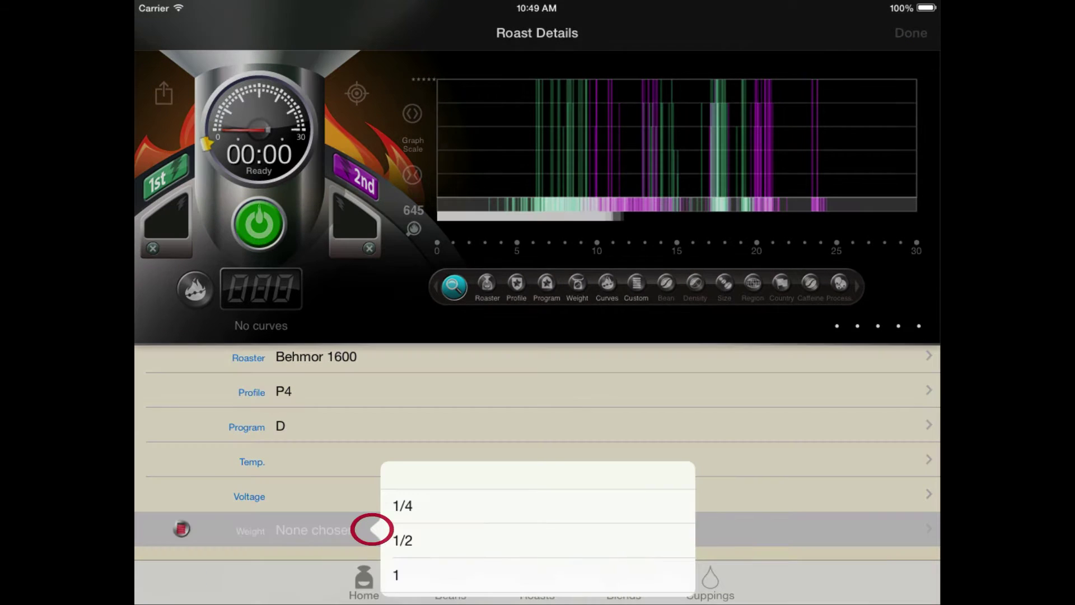
left_click(445, 577)
left_click(637, 467)
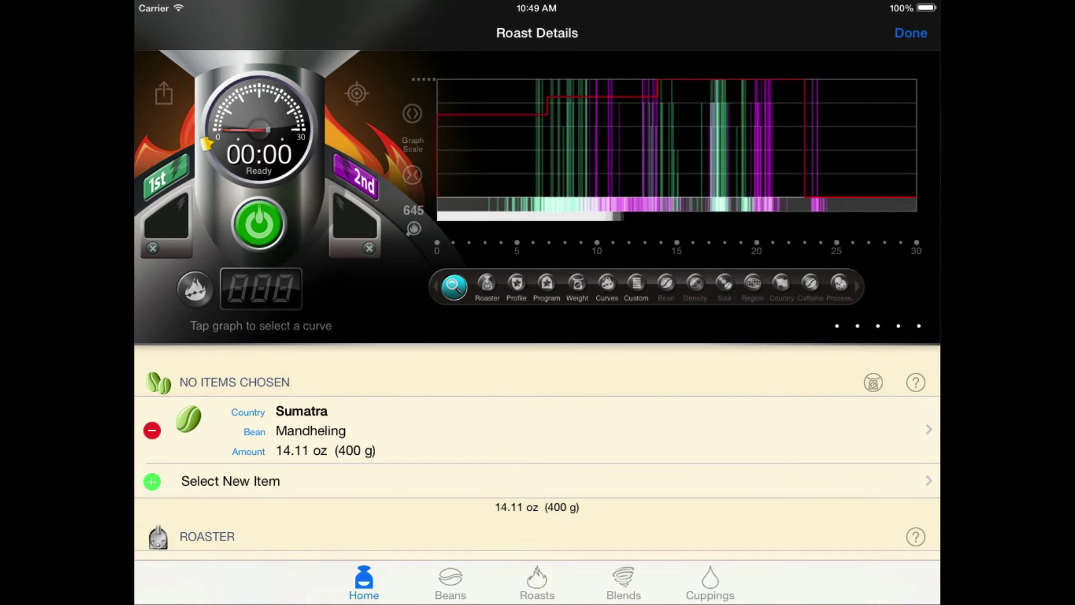
Select the red '1 - Behmor 1600 Curve' on the roast graph
left_click(618, 164)
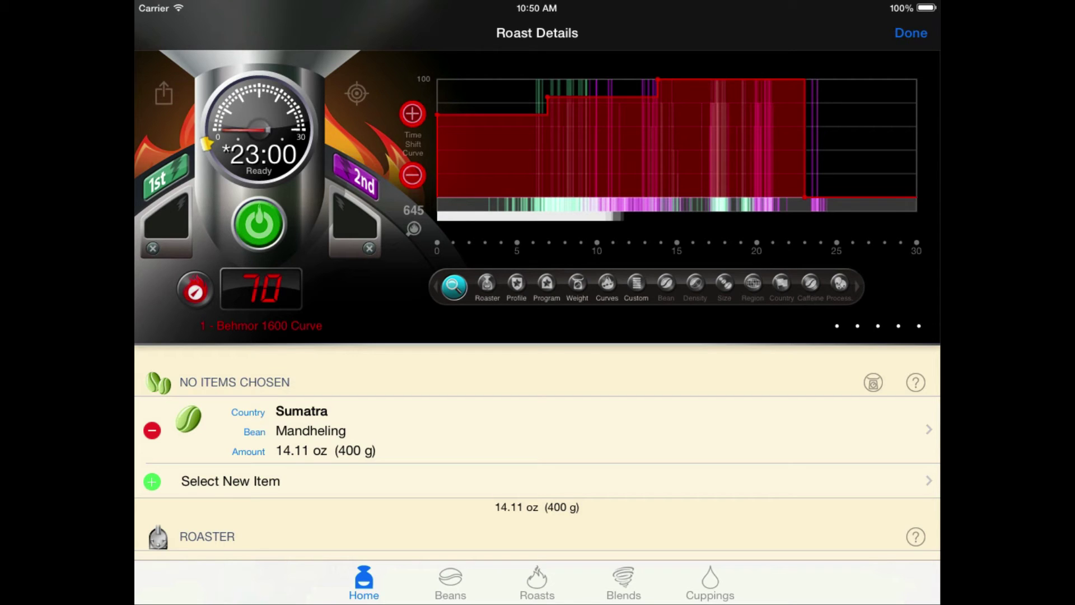
Reselect the Behmor 1600 curve and shift it four 15-second steps to 24:00
left_click(830, 115)
left_click(672, 145)
left_click(412, 114)
left_click(412, 113)
left_click(412, 113)
left_click(412, 114)
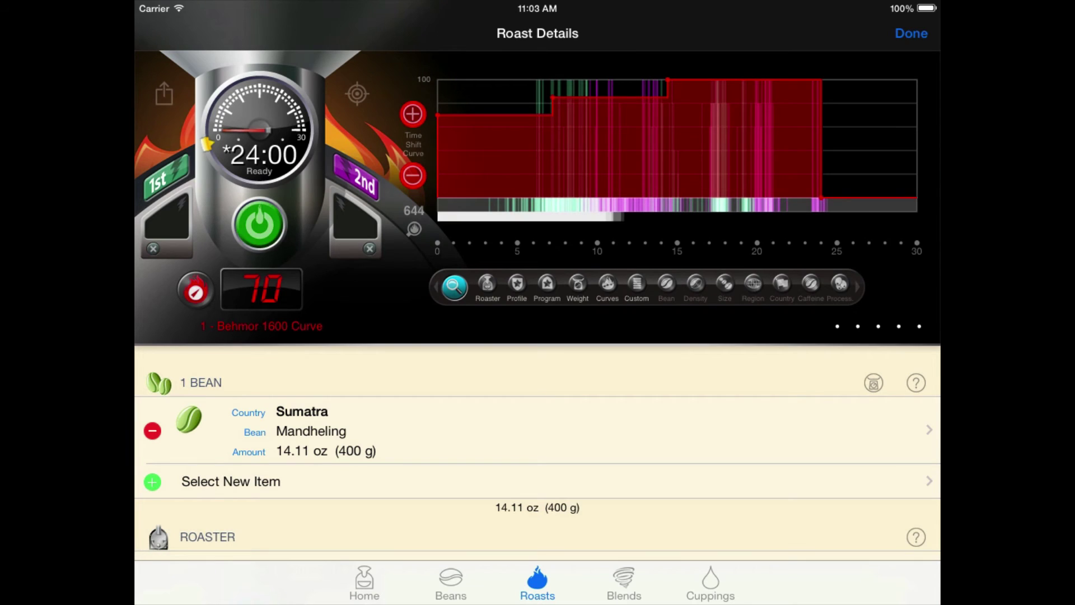
Start the Behmor 1600 roast and shift the running curve slightly later
left_click(259, 224)
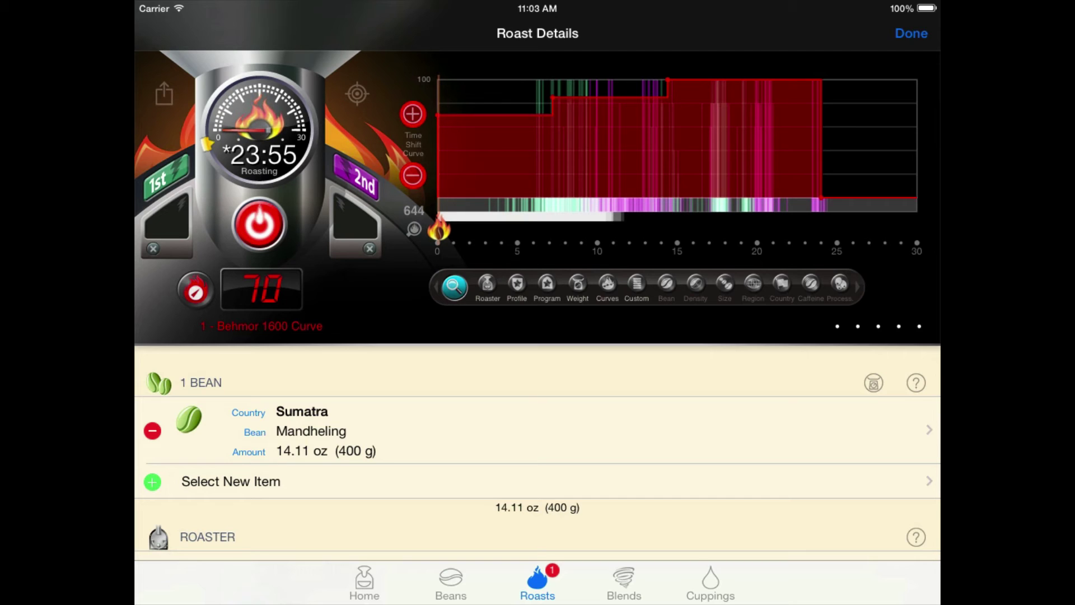
left_click(413, 114)
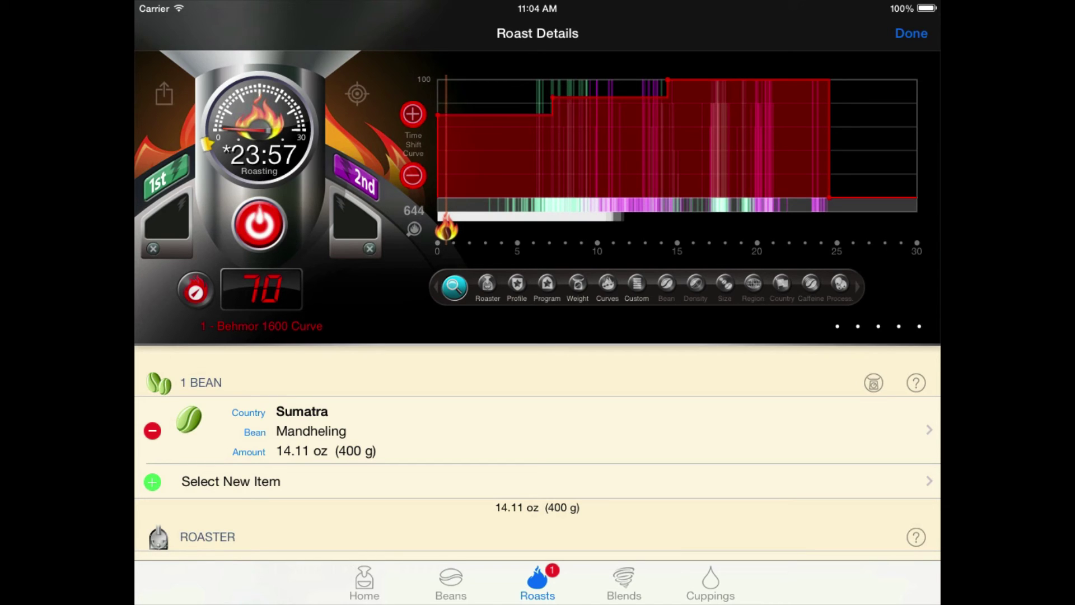
Filter comparison roasts by matching roaster, profile, program and custom settings
left_click(487, 284)
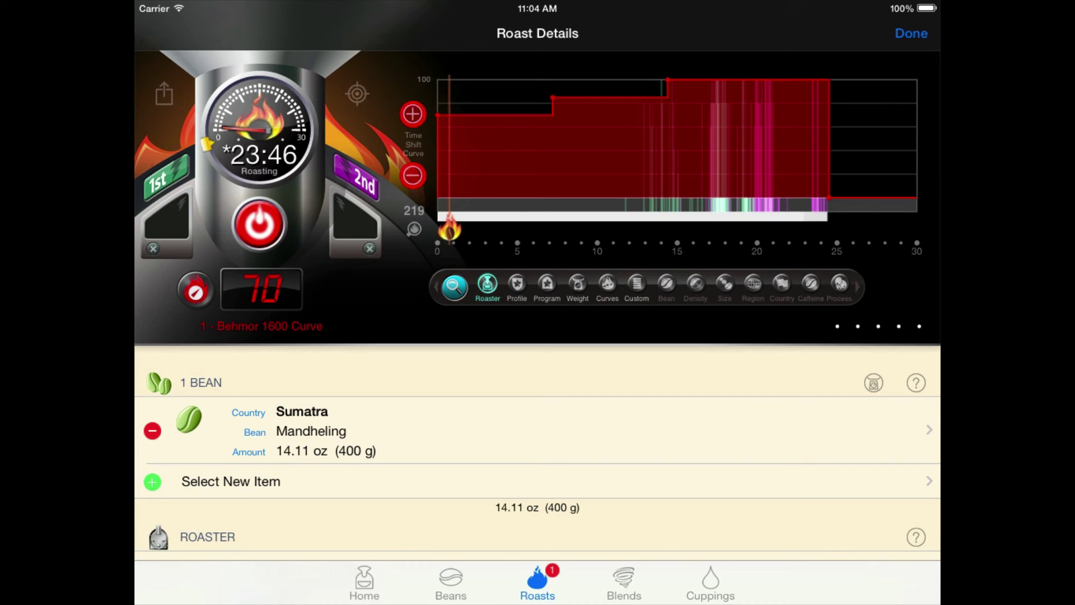
left_click(516, 282)
left_click(547, 282)
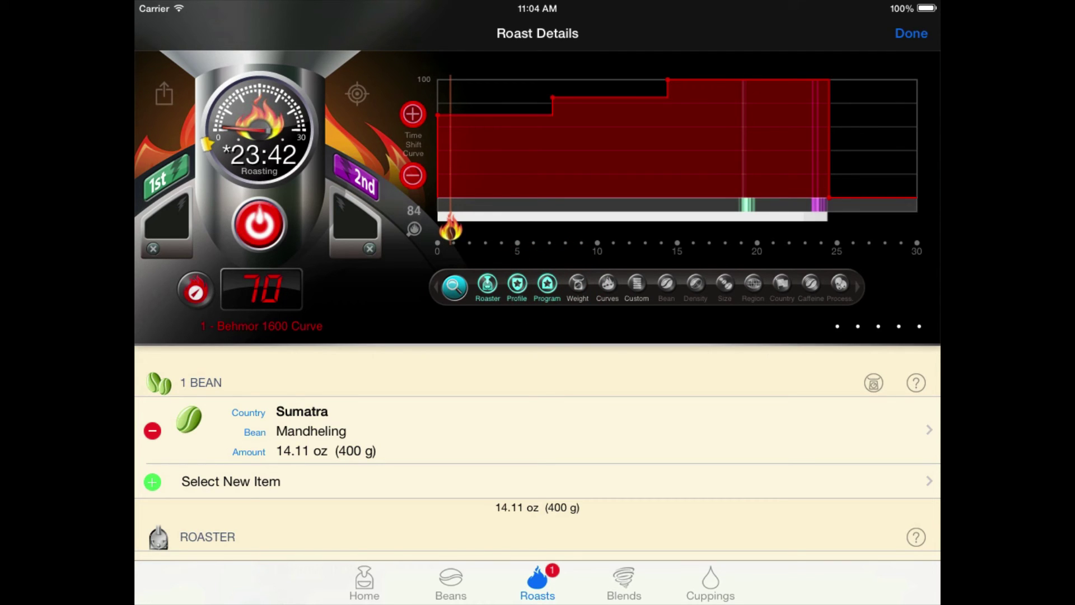
left_click(636, 283)
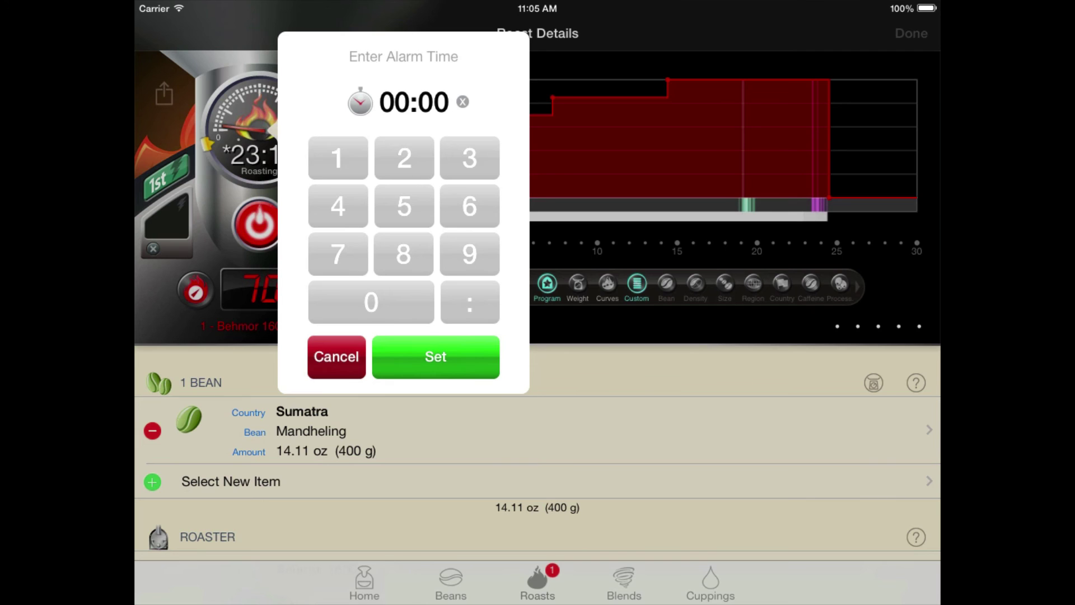
Enter 18:30 on the Enter Alarm Time keypad and confirm the roast alarm
left_click(337, 159)
left_click(403, 253)
left_click(470, 301)
left_click(471, 158)
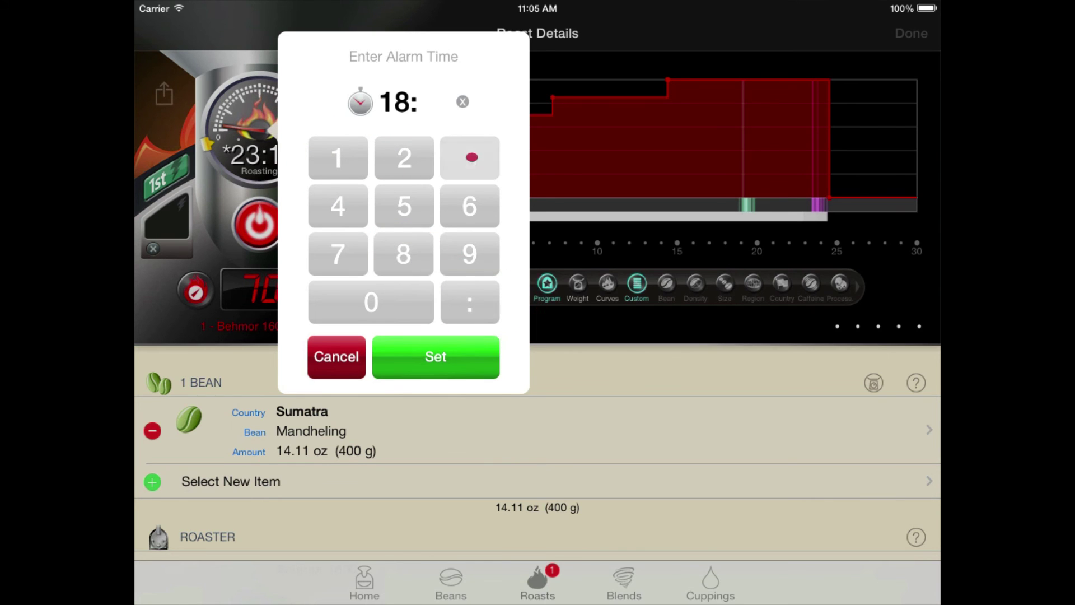
left_click(371, 302)
left_click(436, 357)
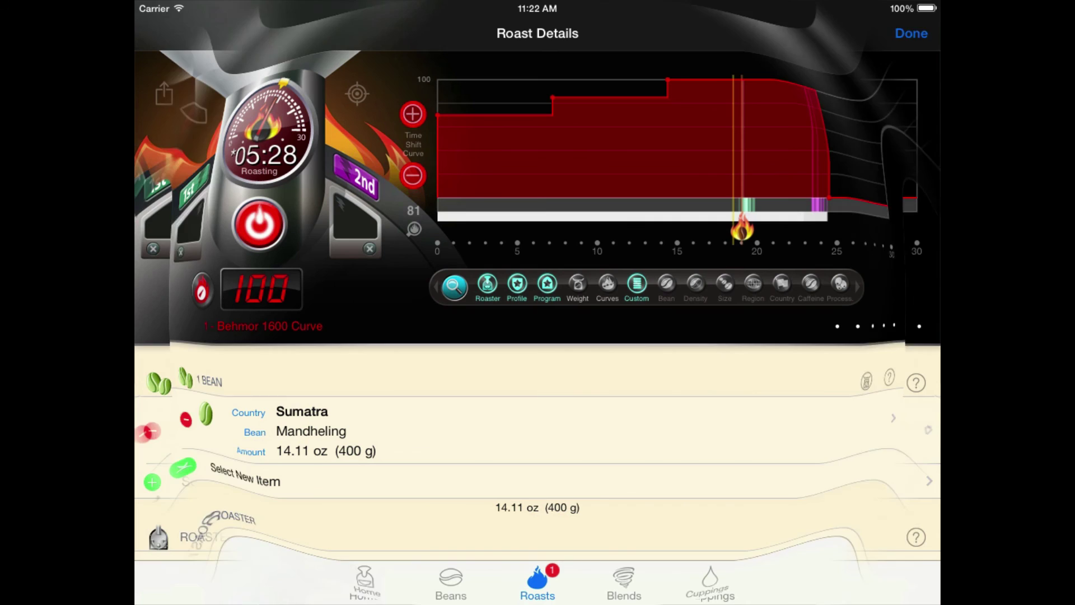
Log first crack at 19:05 and second crack at 23:45, then stop the roaster
left_click(165, 176)
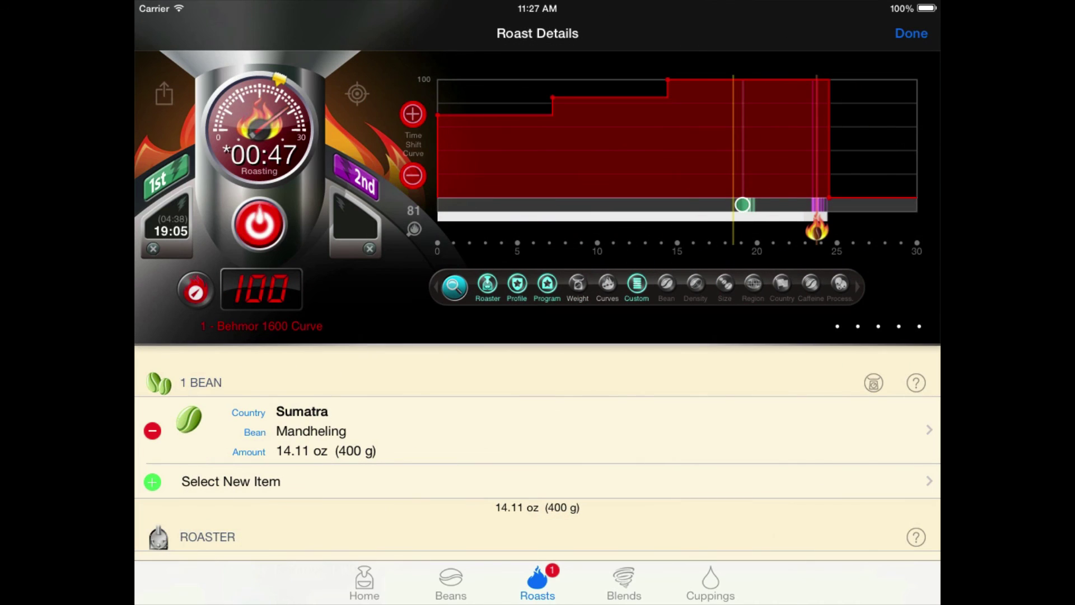
left_click(357, 178)
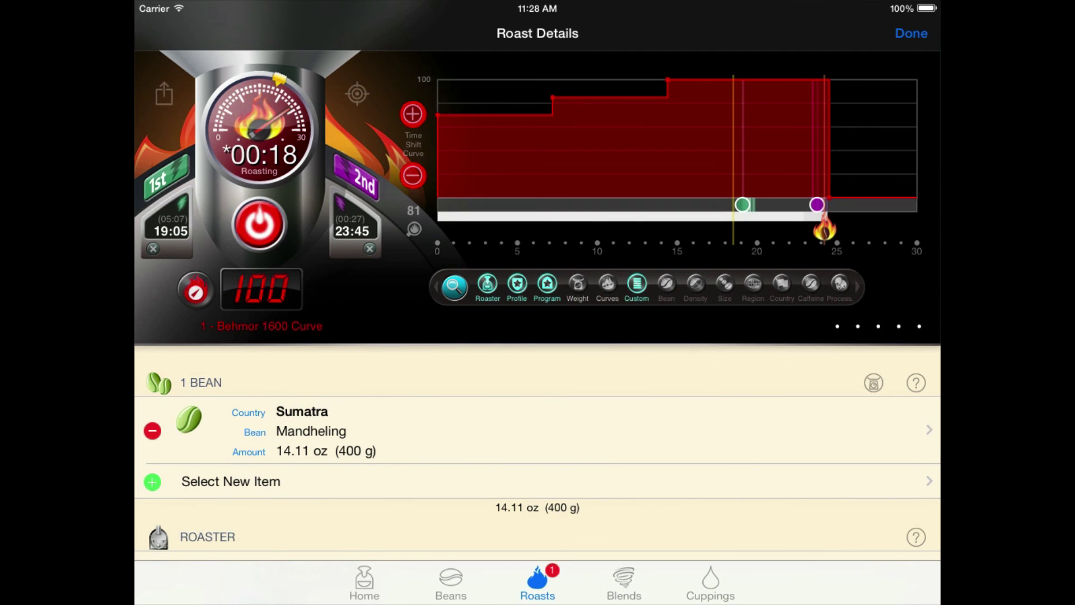
left_click(259, 224)
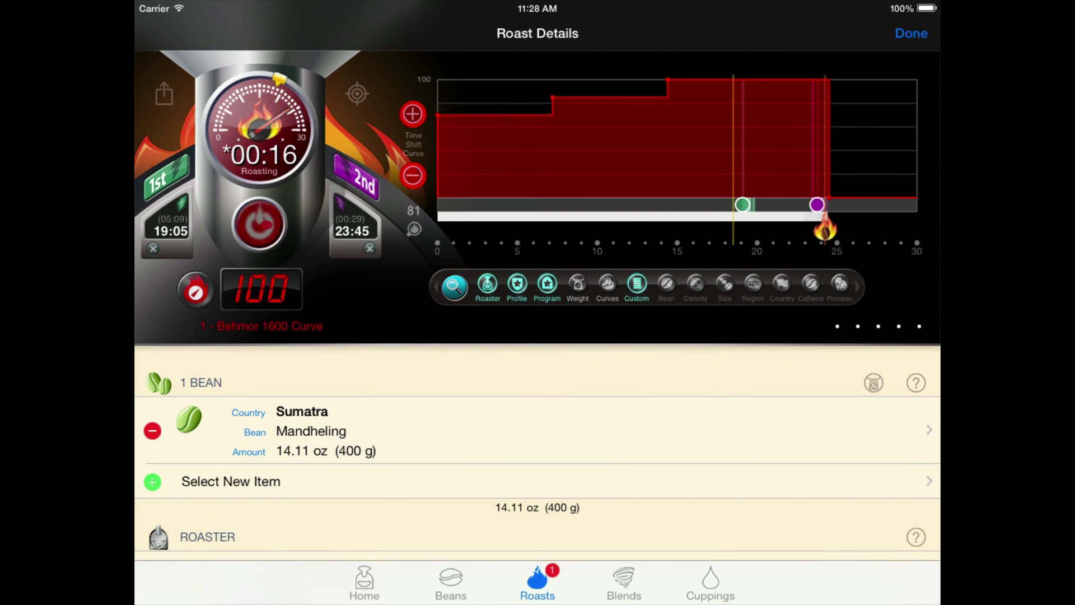